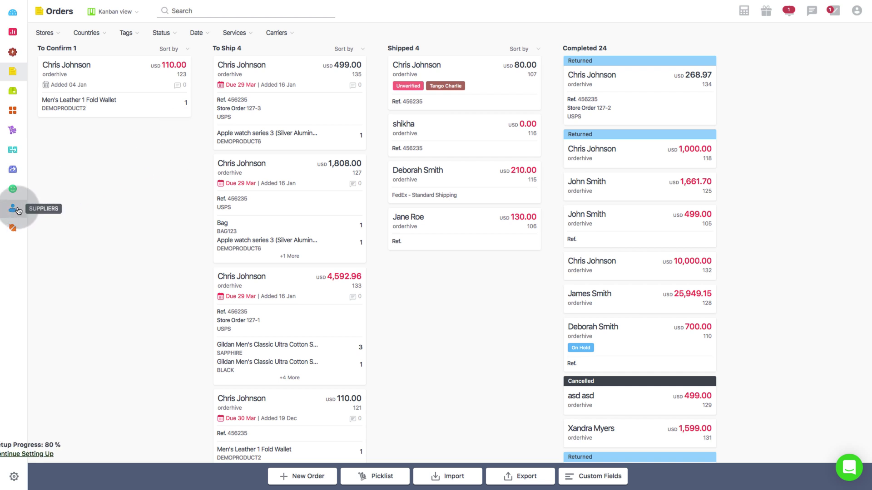
Step: Run the Inventory Summary Report filtered to Bundle type, not archived, Low Stock status
left_click(13, 32)
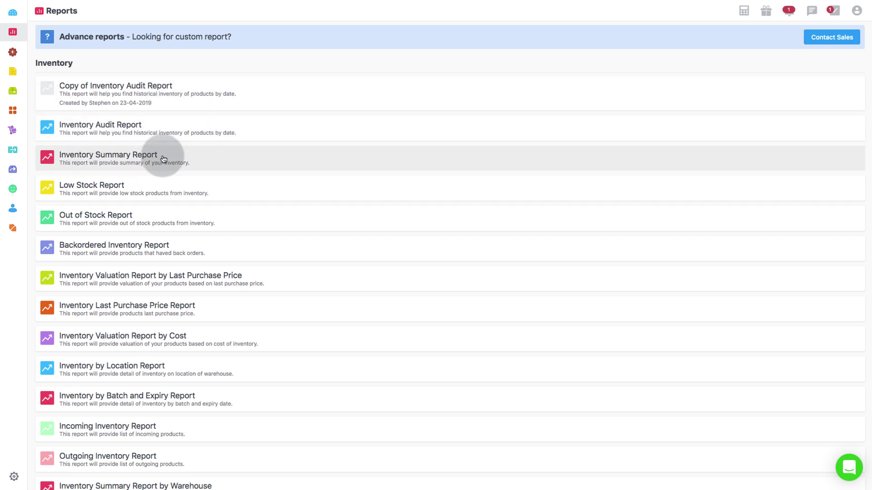
left_click(163, 158)
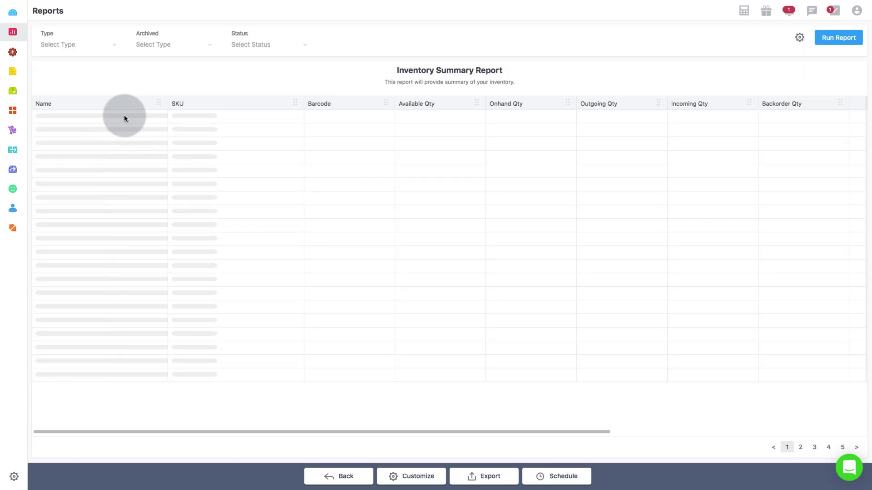
left_click(93, 45)
left_click(94, 84)
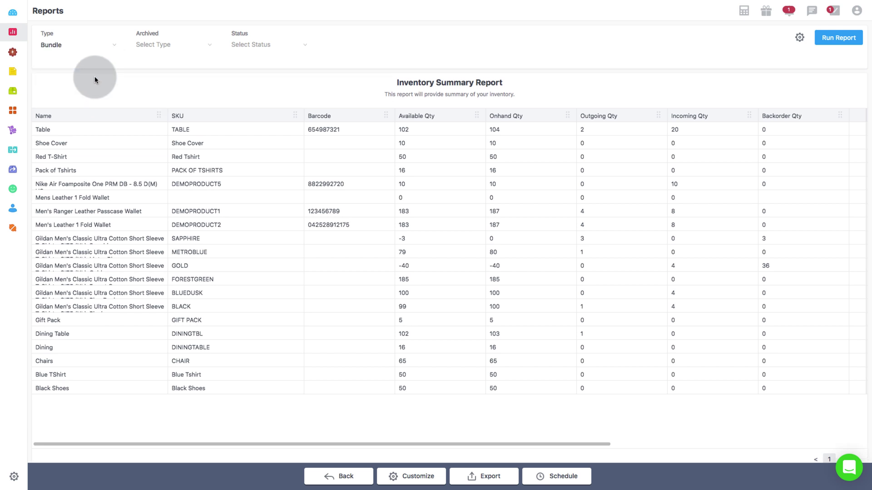
left_click(141, 44)
left_click(151, 75)
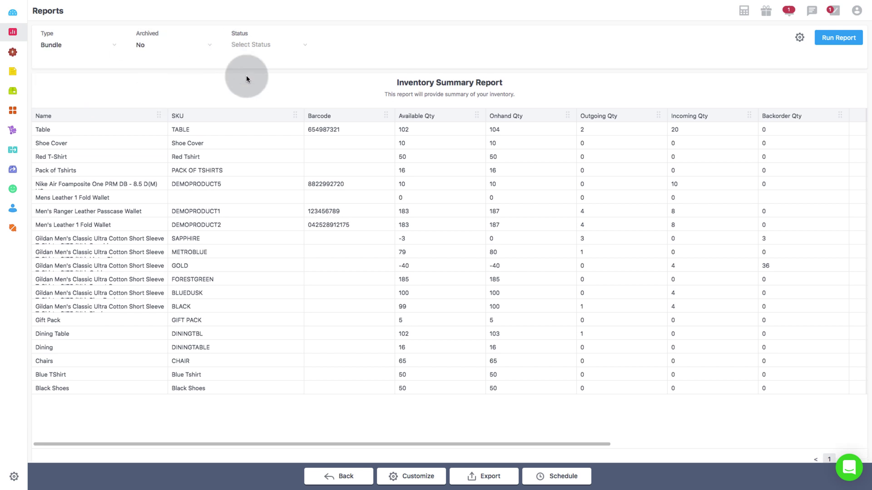
left_click(253, 44)
left_click(256, 68)
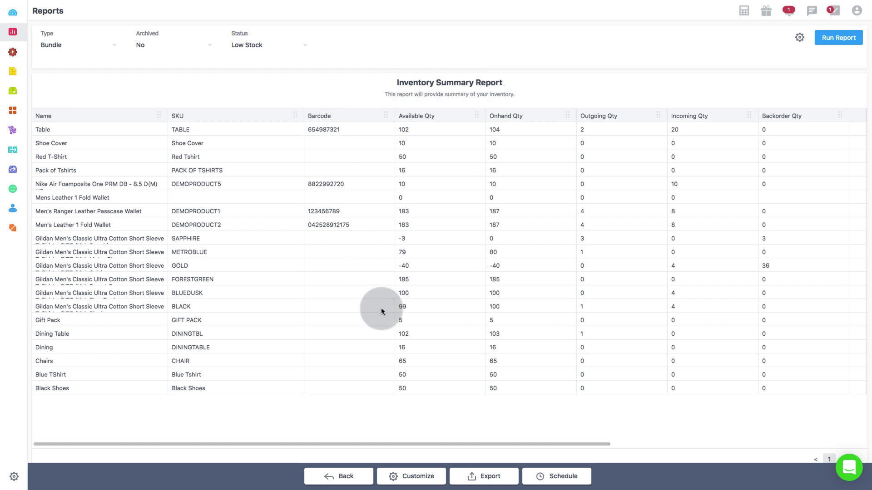
left_click(837, 42)
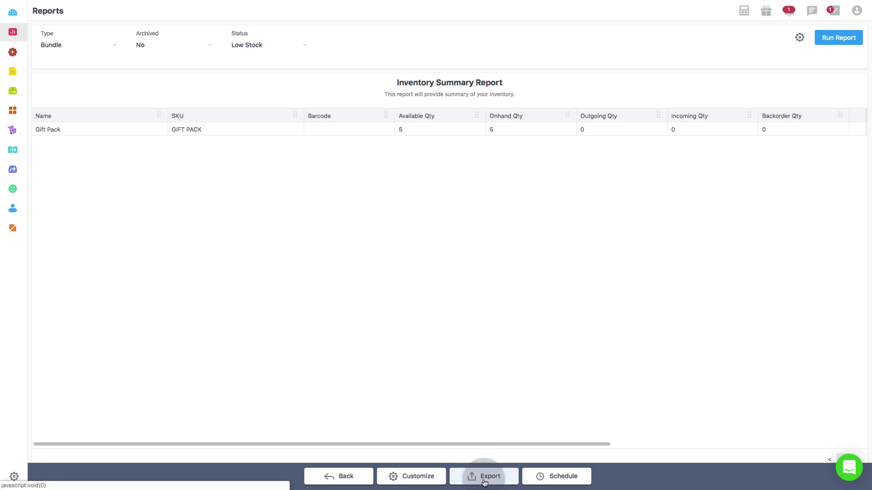
Step: Export the filtered Inventory Summary Report
left_click(484, 477)
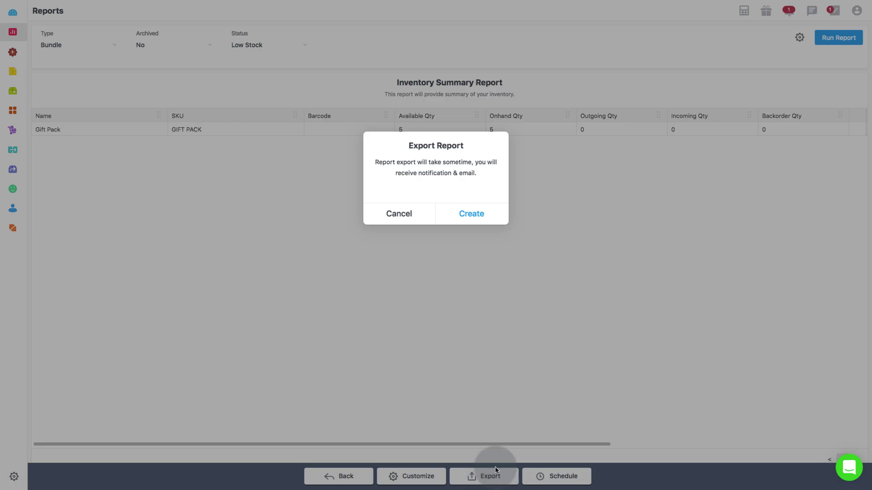
left_click(394, 218)
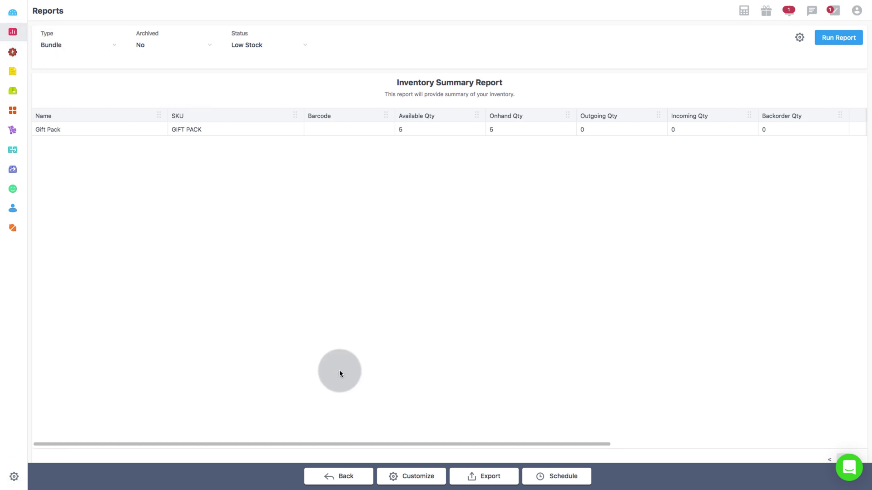
Step: Add the Weight column and remove the Valuation column, then save the report as a copy
left_click(800, 37)
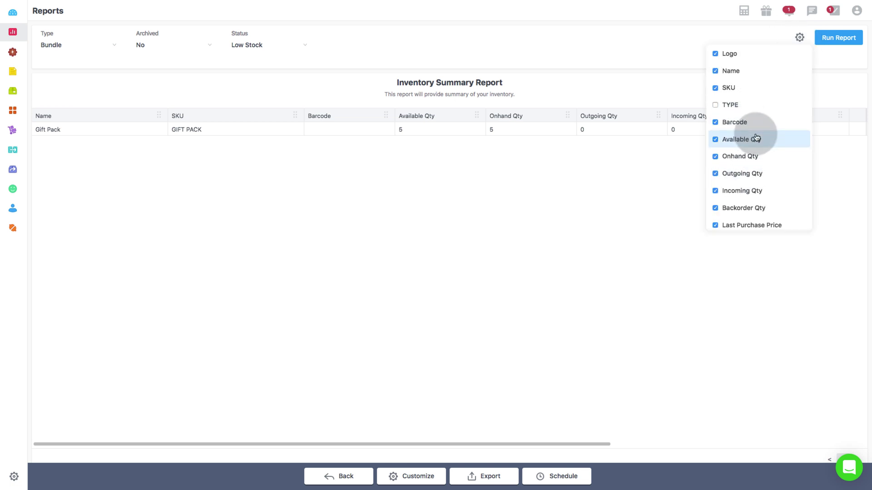
scroll(755, 154, "down", 5)
scroll(757, 170, "down", 2)
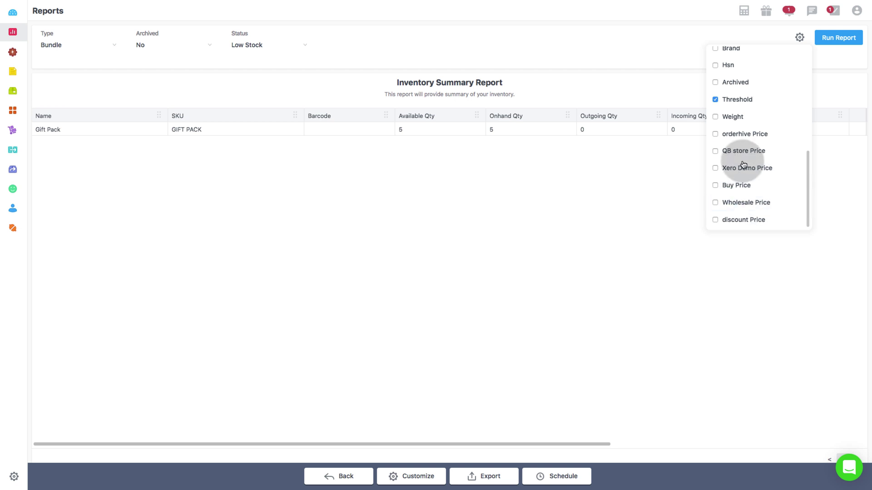
left_click(715, 117)
scroll(765, 129, "up", 5)
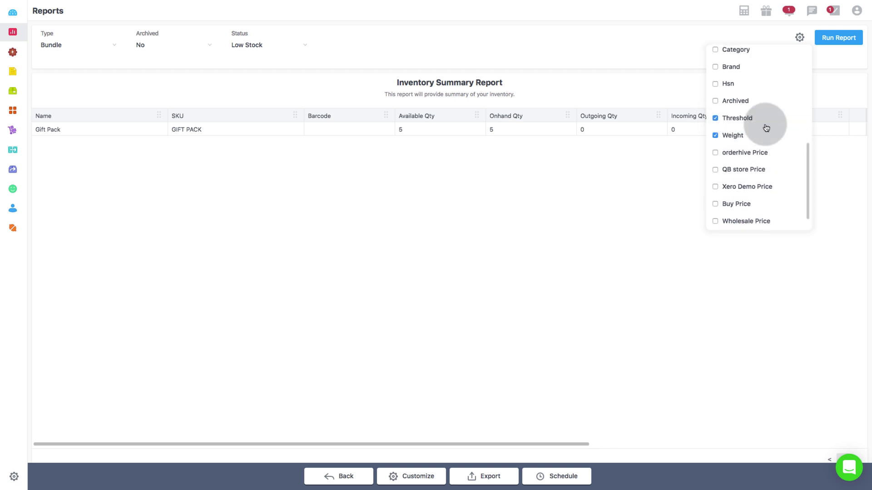
left_click(716, 76)
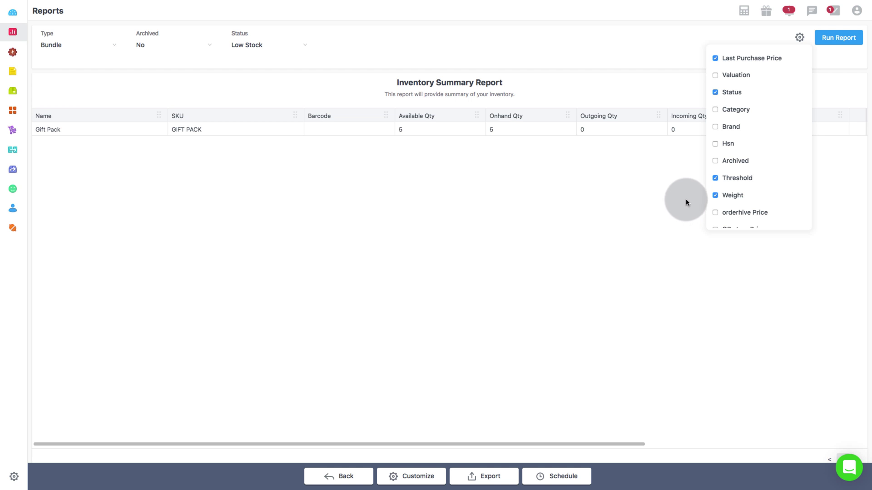
scroll(772, 146, "down", 4)
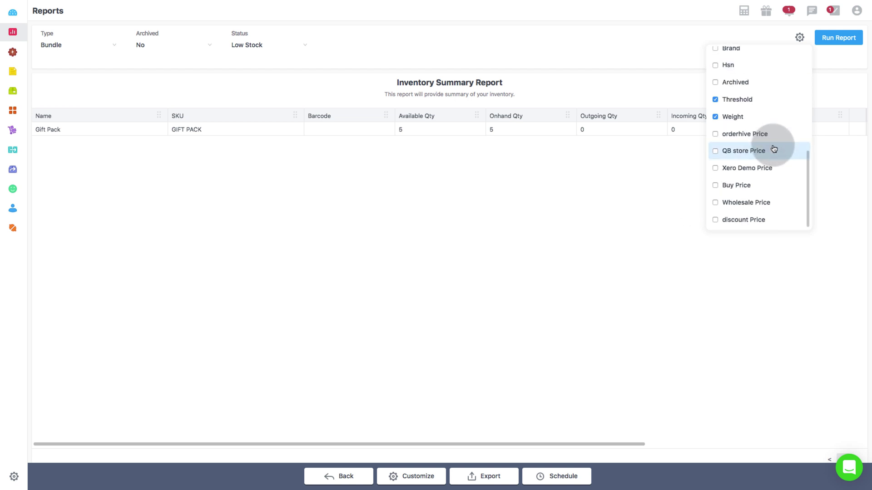
scroll(774, 149, "up", 10)
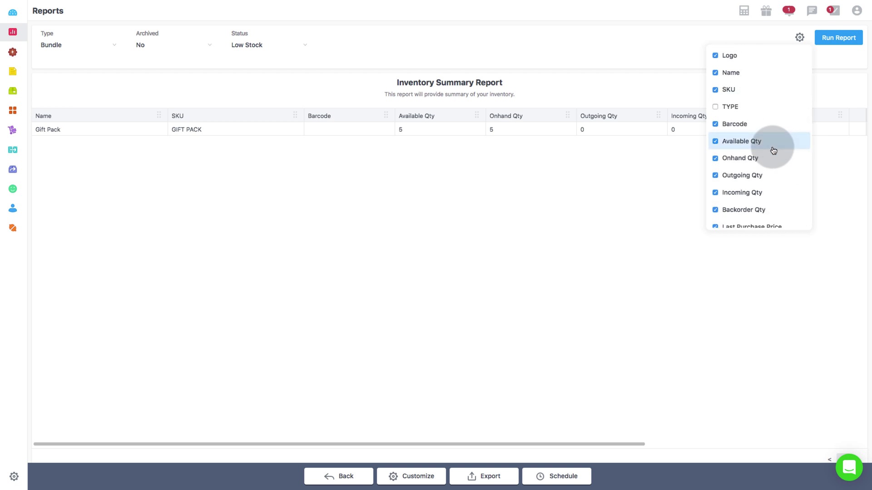
scroll(773, 150, "down", 10)
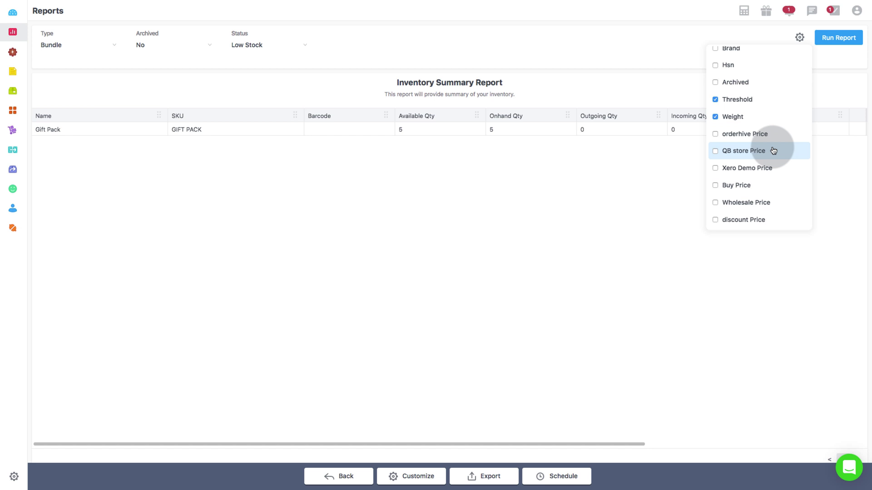
left_click(413, 477)
Step: Create the custom report with the default name 'Copy of Inventory Summary Report'
left_click(422, 180)
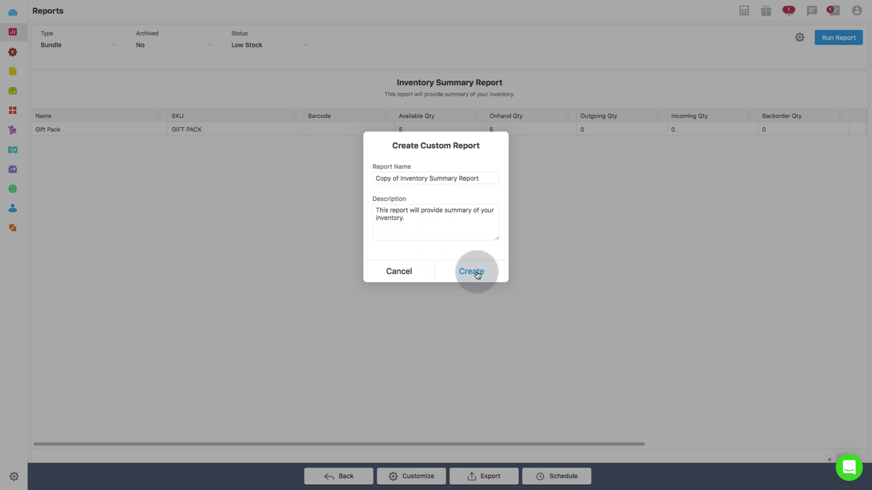
left_click(476, 271)
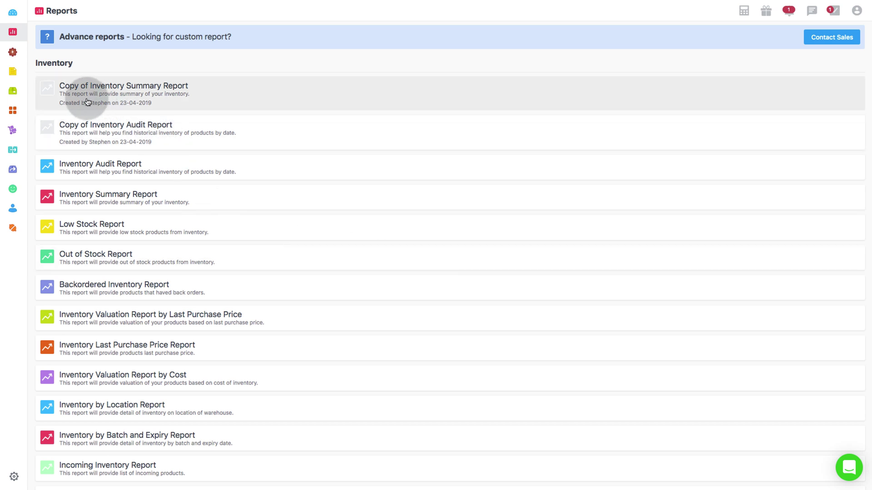
Step: View the saved copy, then return to the reports list and scroll to the Sales reports
left_click(87, 102)
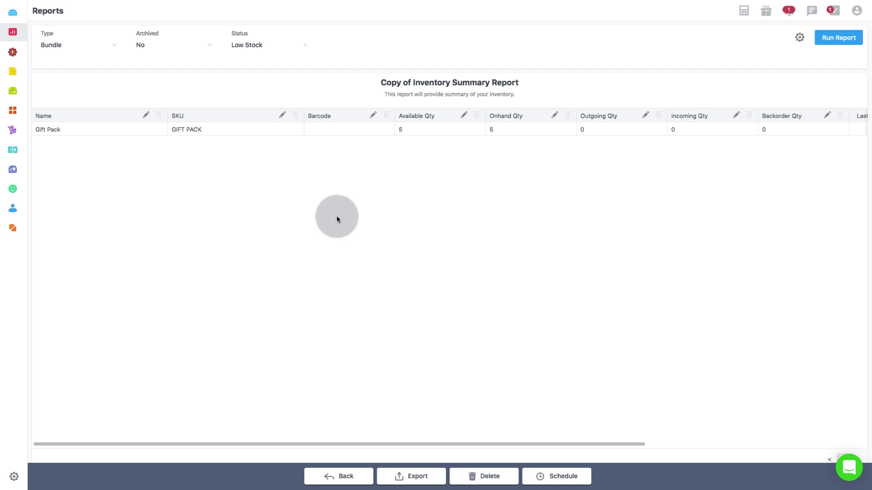
left_click(13, 31)
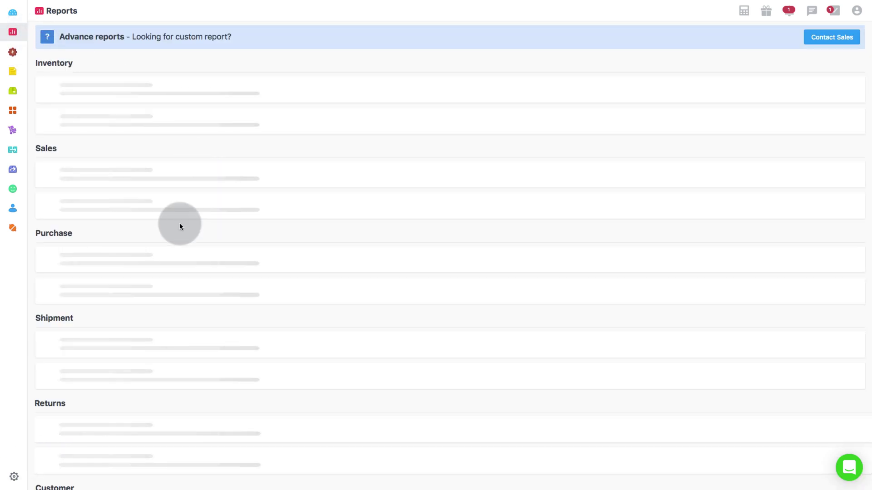
scroll(150, 256, "down", 10)
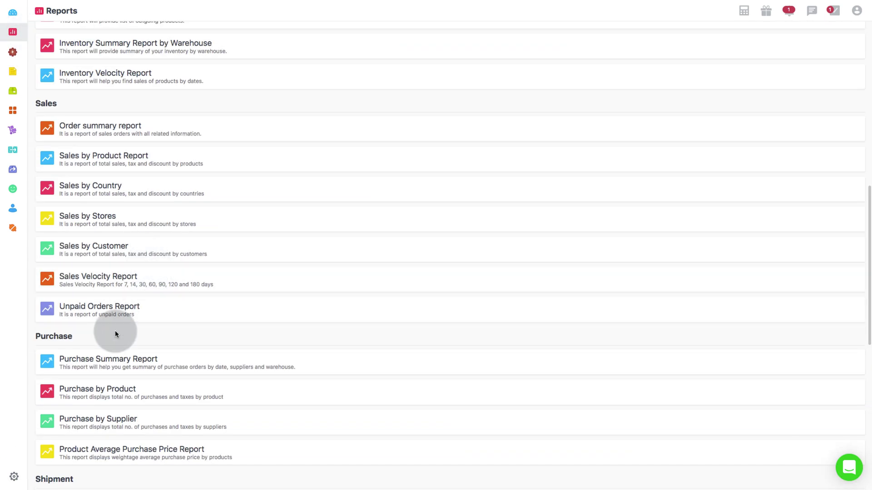
Step: Schedule the Order summary report to generate Monthly on day 1 at 08:00AM
left_click(105, 129)
left_click(558, 477)
left_click(422, 97)
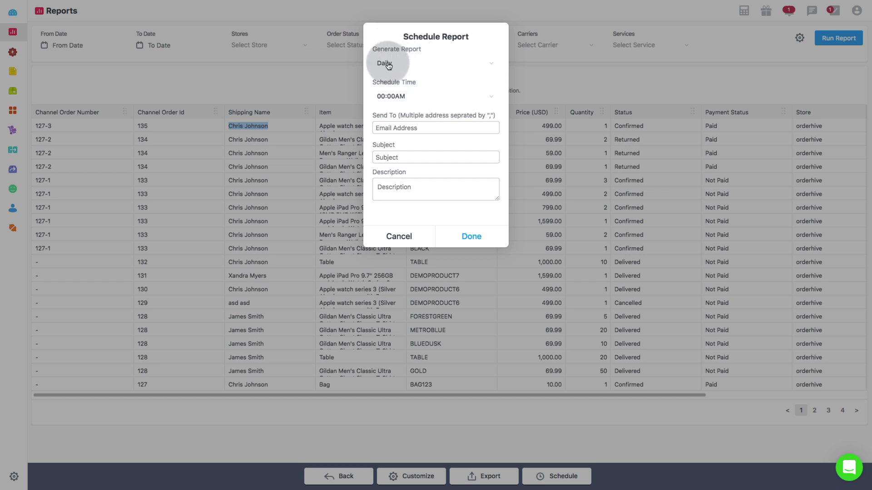
left_click(426, 64)
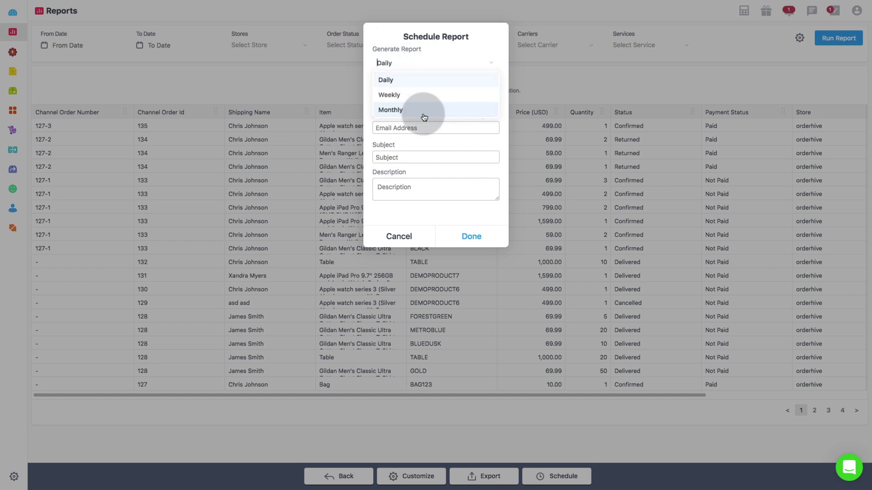
left_click(426, 79)
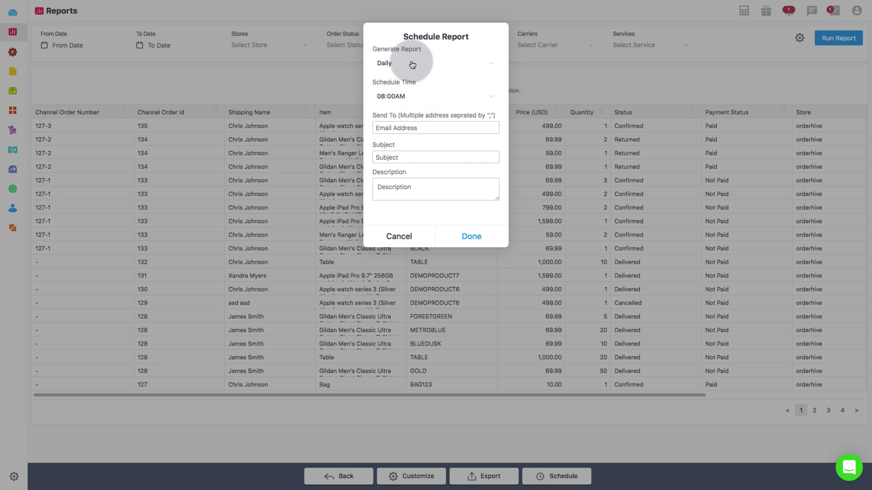
left_click(413, 64)
left_click(411, 94)
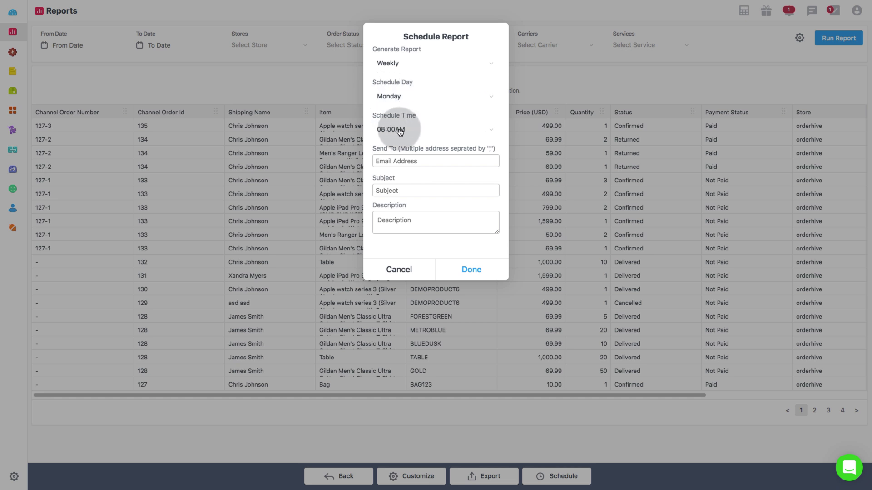
left_click(386, 63)
left_click(403, 108)
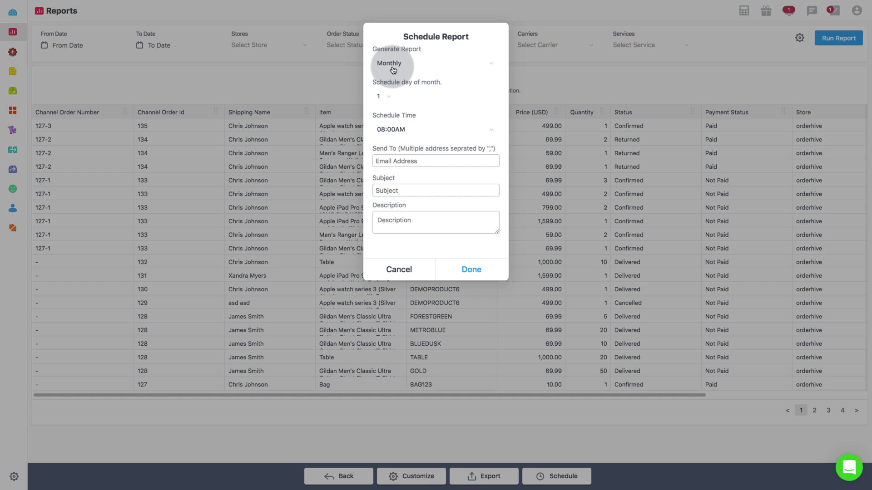
Step: Enter the recipient's e-mail, subject 'Monthly report of orders' and description 'Sales of the month'
left_click(387, 161)
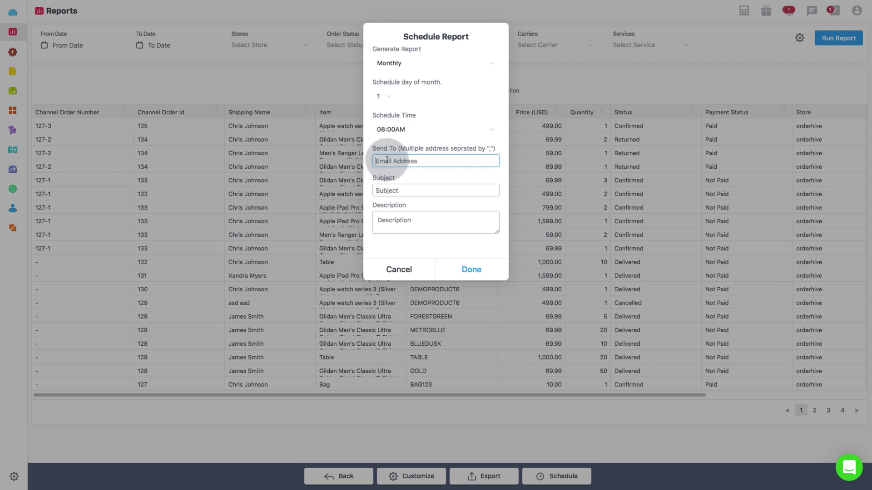
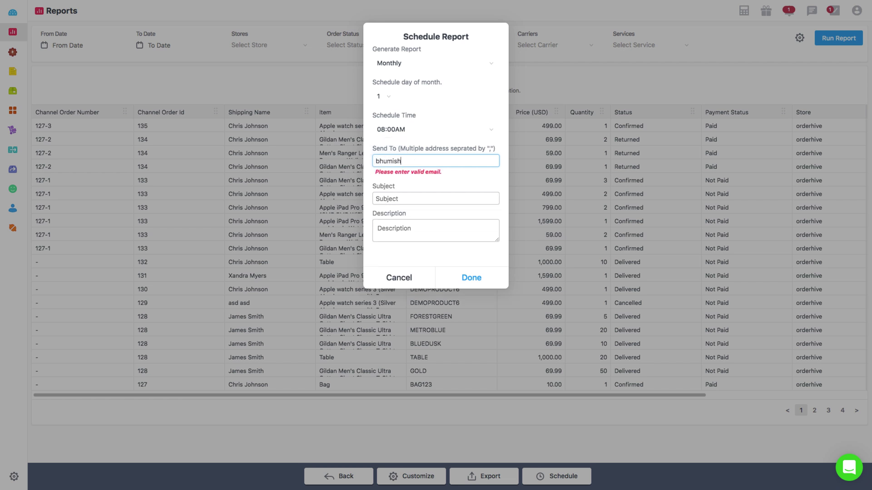
key("Tab")
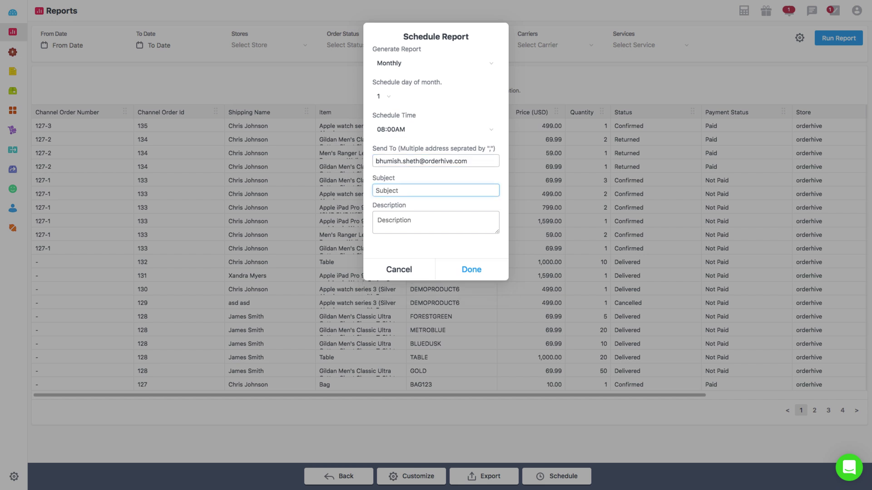
type("Monthly report of orders")
key("Tab")
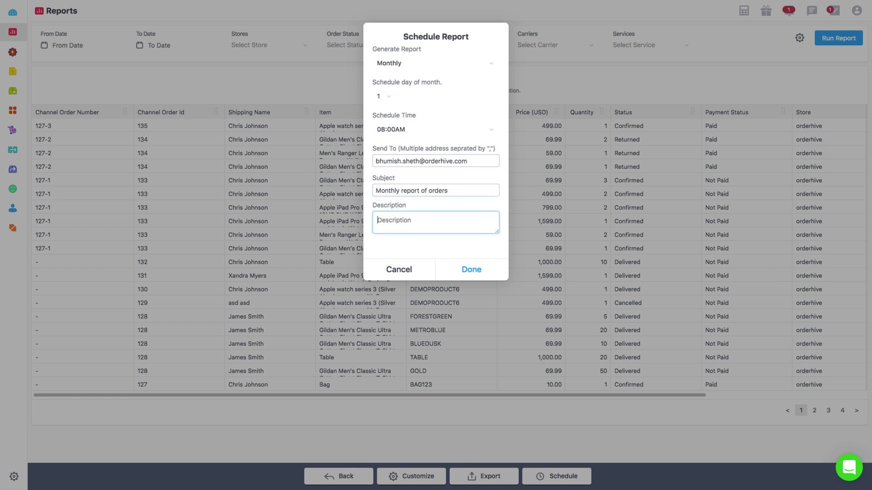
type("Sales of the month")
left_click(394, 159)
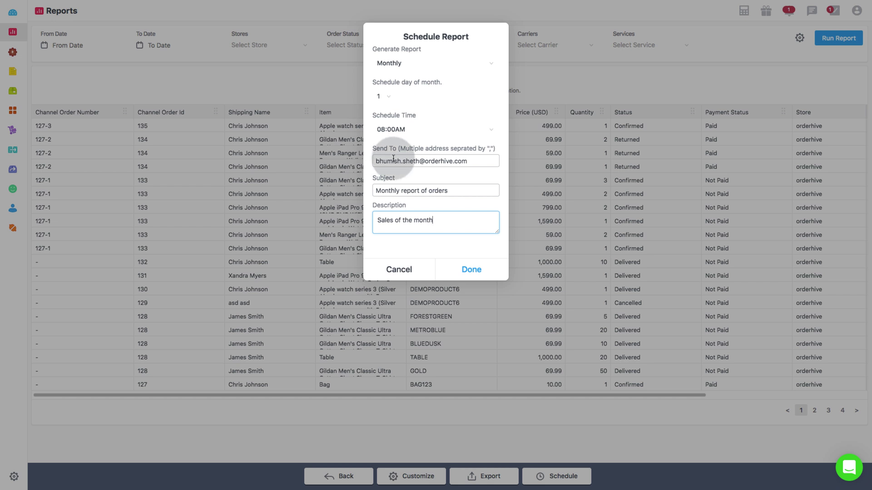
Step: Save the monthly schedule, then open and browse the support chat panel
left_click(465, 270)
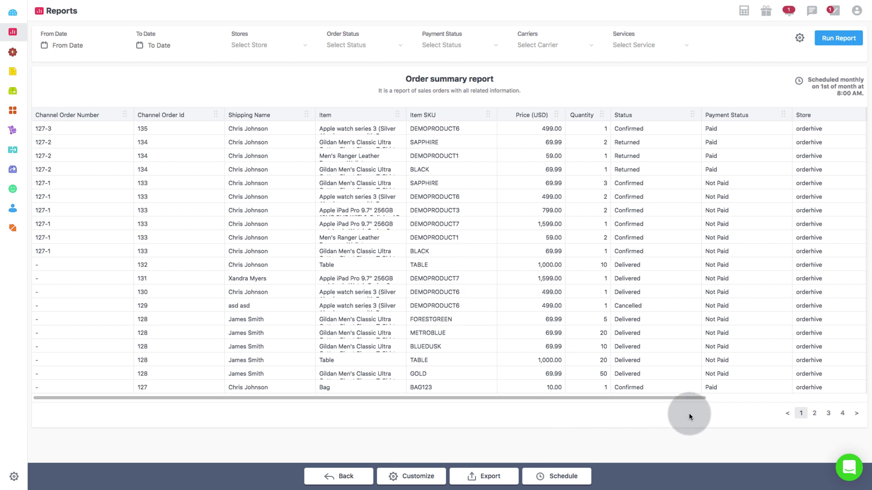
left_click(849, 471)
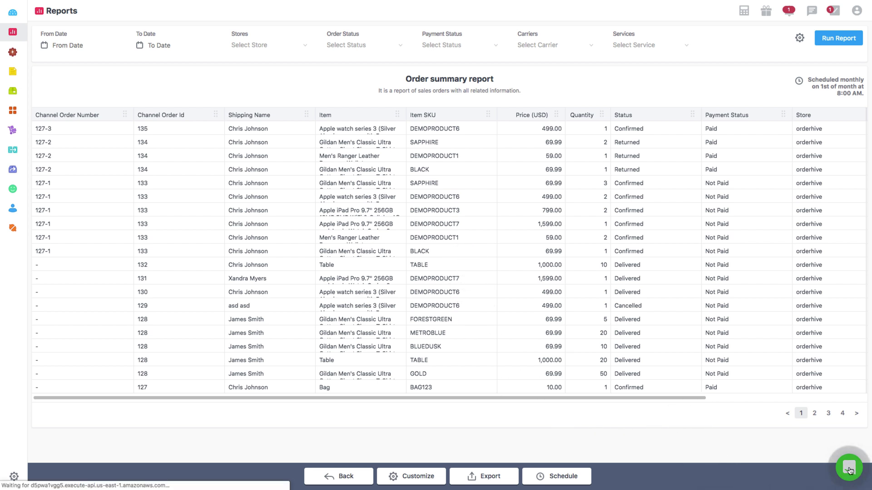
scroll(783, 311, "down", 3)
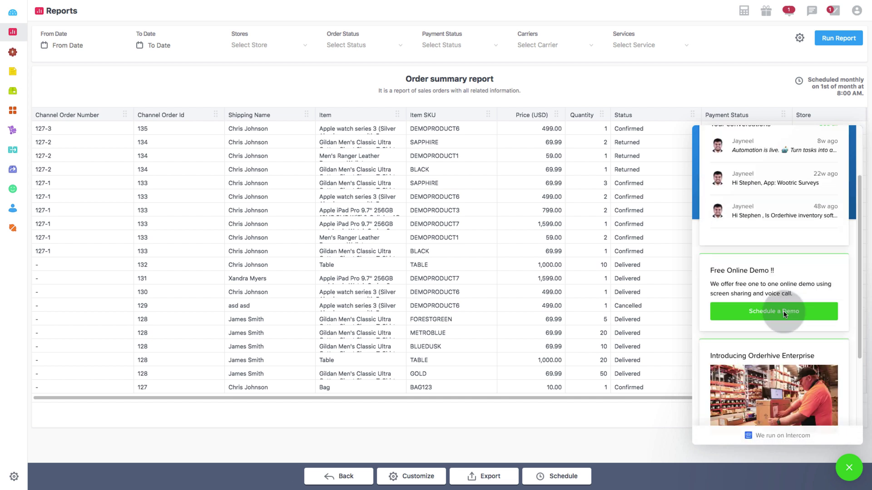
scroll(783, 311, "down", 3)
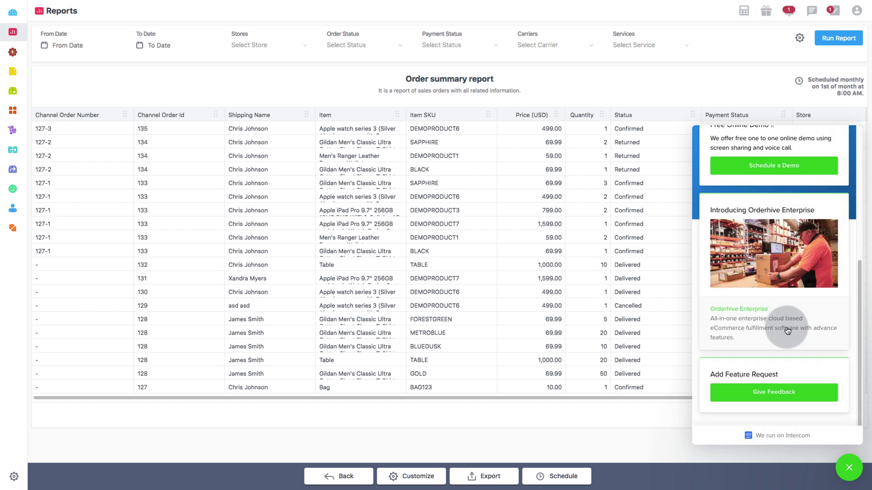